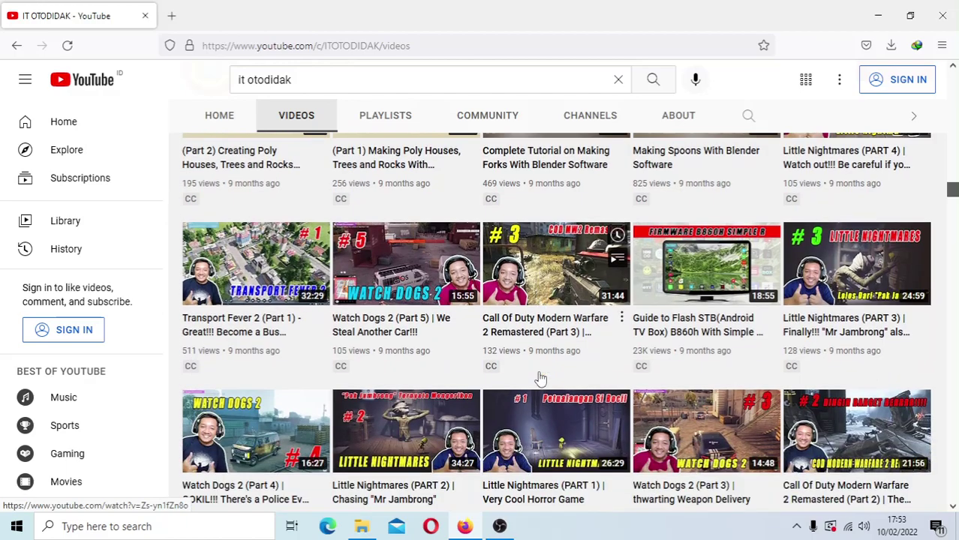
Look through the uploaded videos on the IT OTODIDAK YouTube channel.
scroll(540, 379, "down", 2)
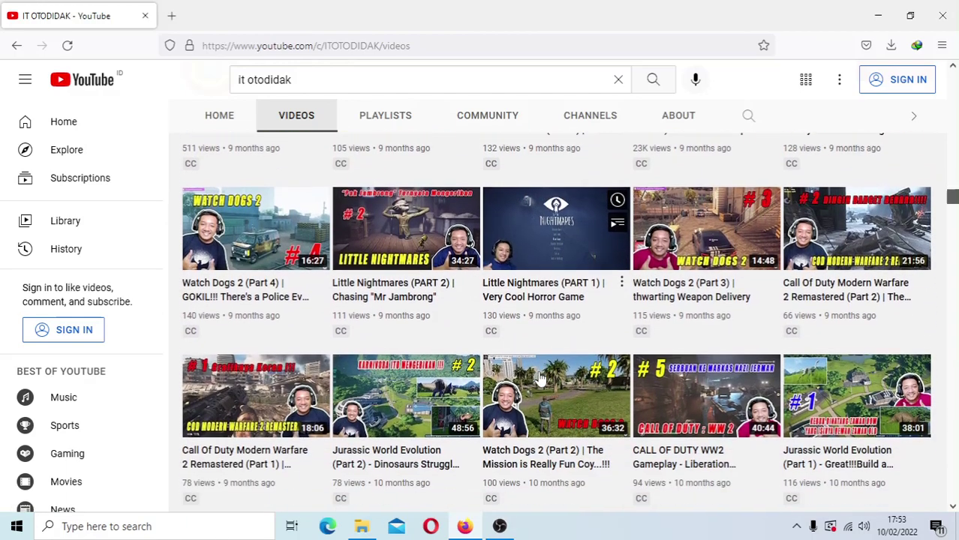
scroll(539, 369, "down", 2)
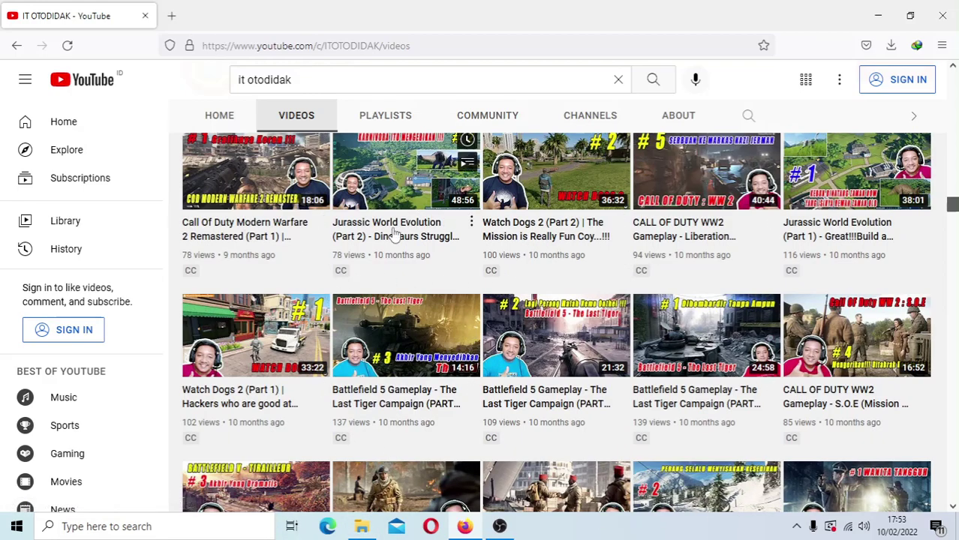
scroll(403, 242, "down", 8)
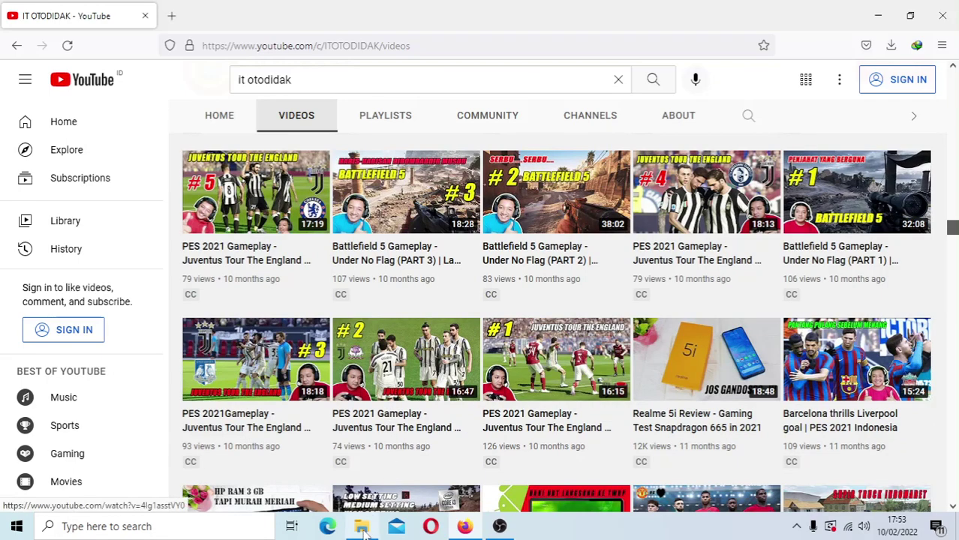
left_click(362, 527)
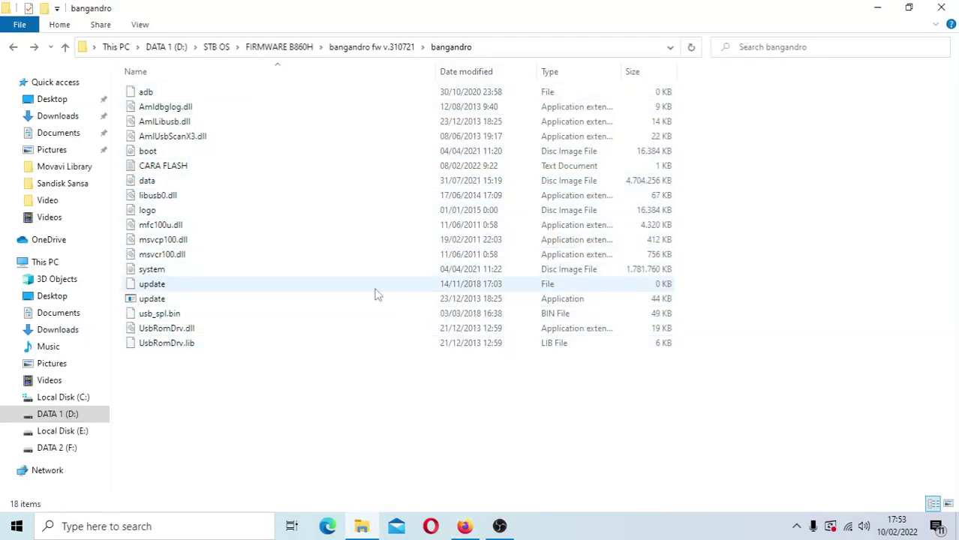
key("alt+Tab")
scroll(456, 310, "down", 10)
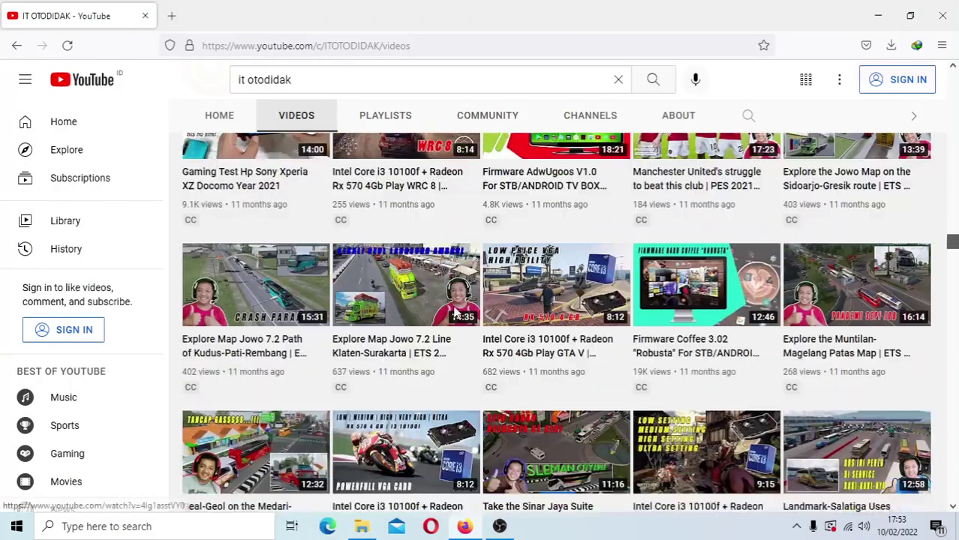
scroll(452, 313, "down", 10)
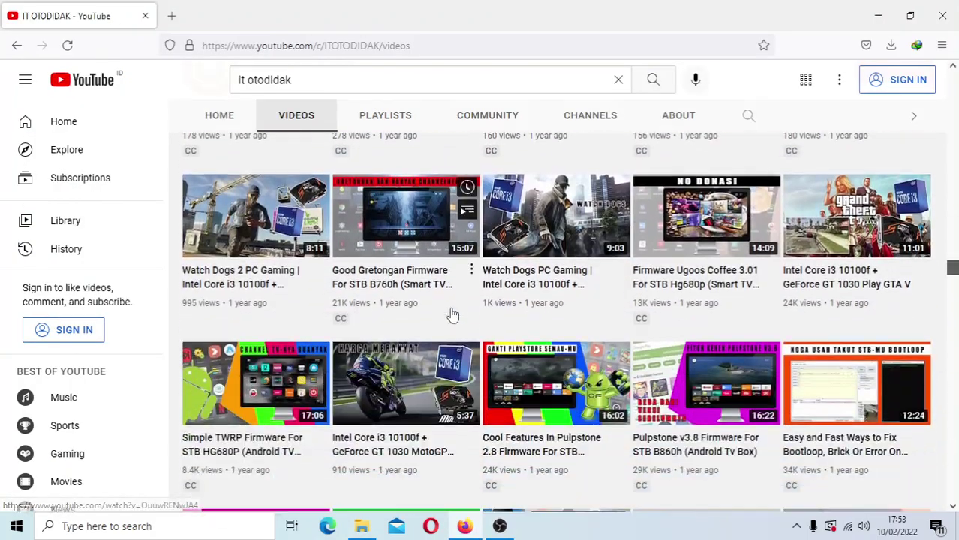
scroll(453, 313, "down", 10)
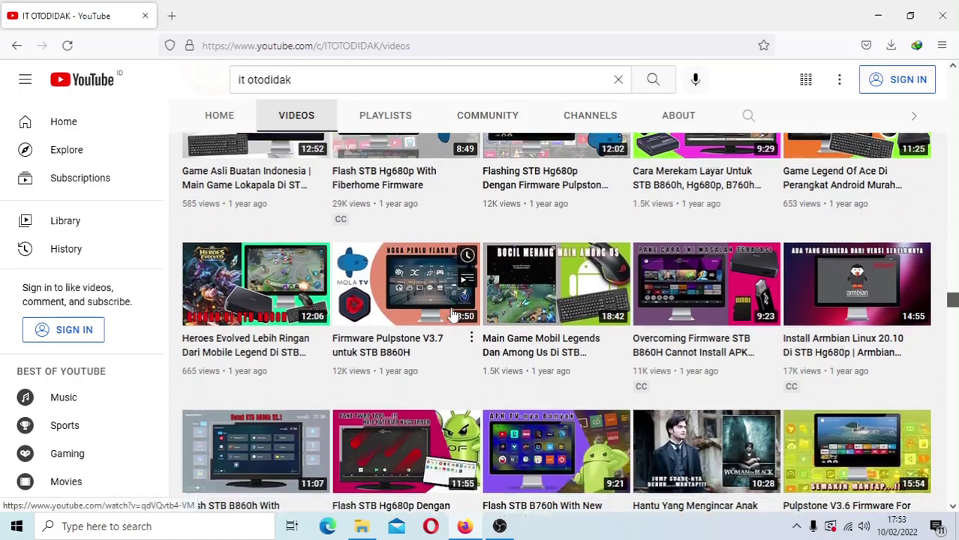
scroll(453, 314, "down", 10)
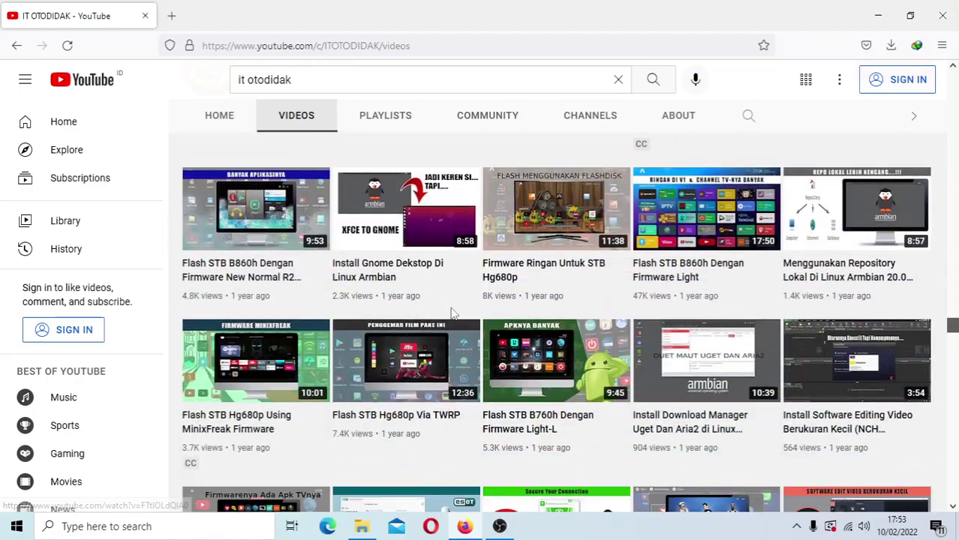
scroll(452, 314, "down", 10)
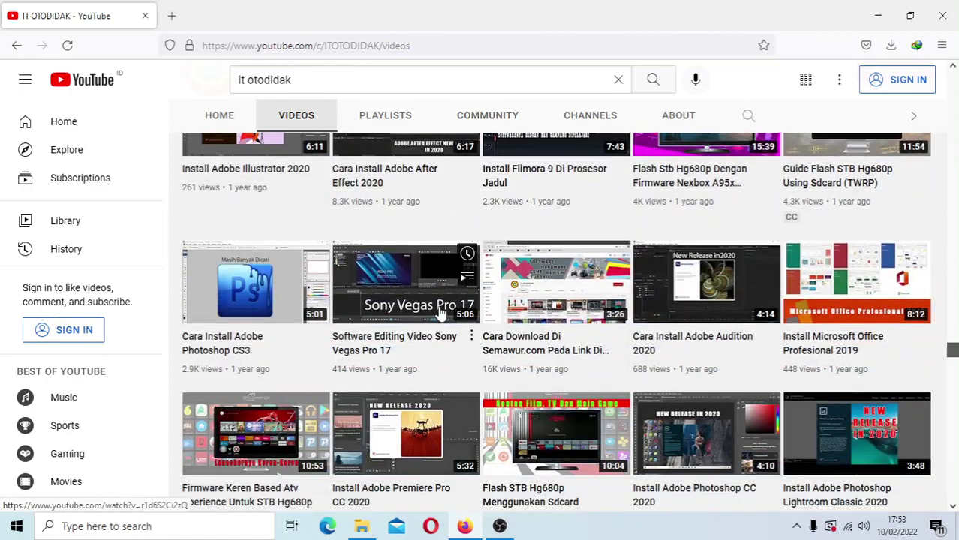
scroll(441, 315, "down", 5)
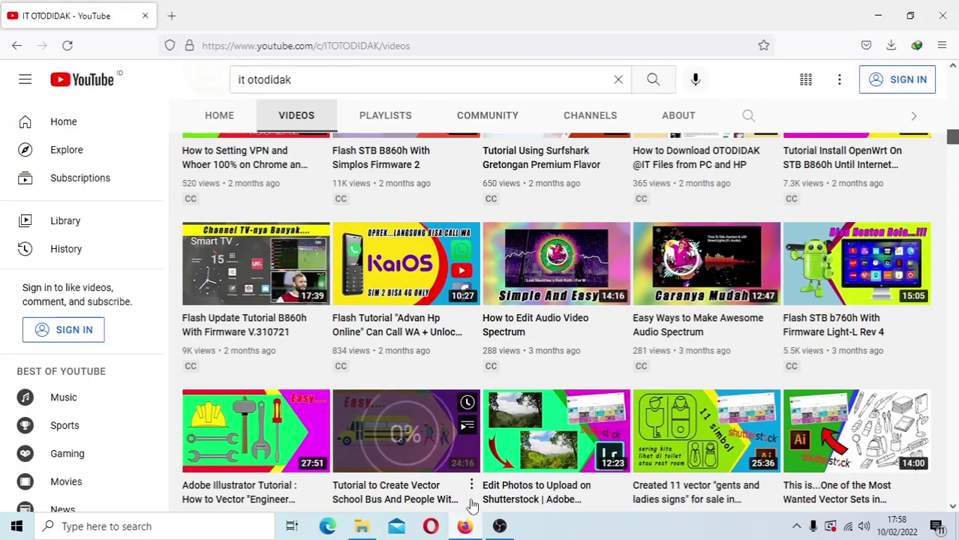
scroll(448, 362, "up", 5)
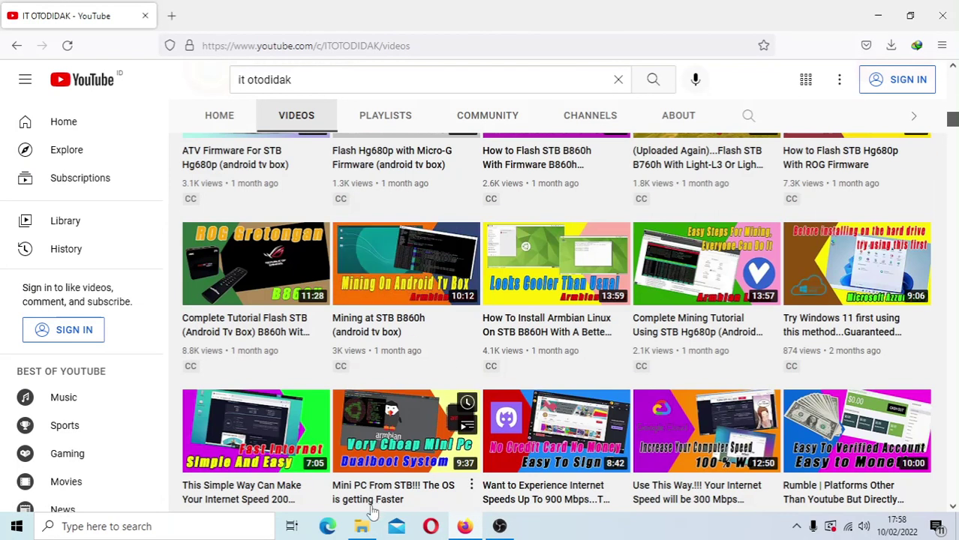
Switch to File Explorer and check which background commands the bangandro folder offers.
left_click(362, 527)
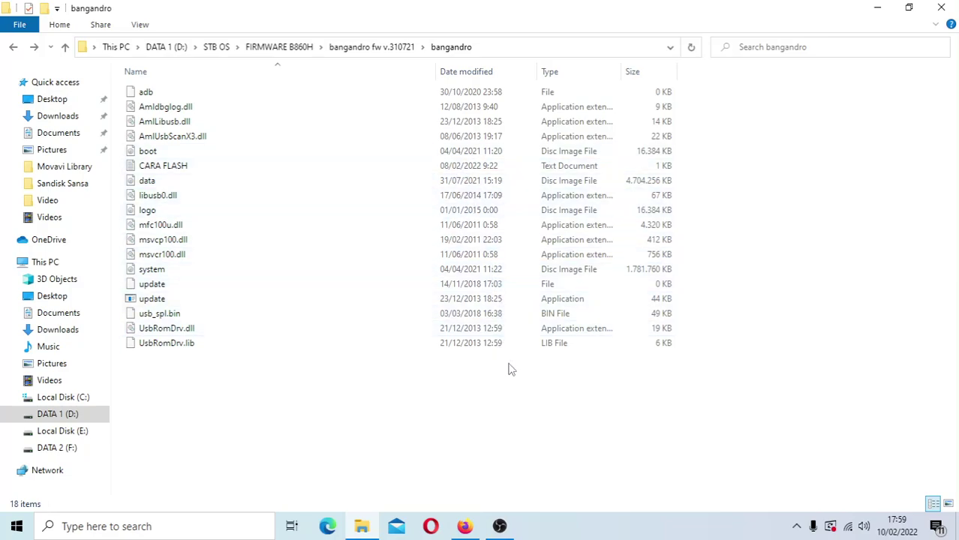
right_click(397, 404)
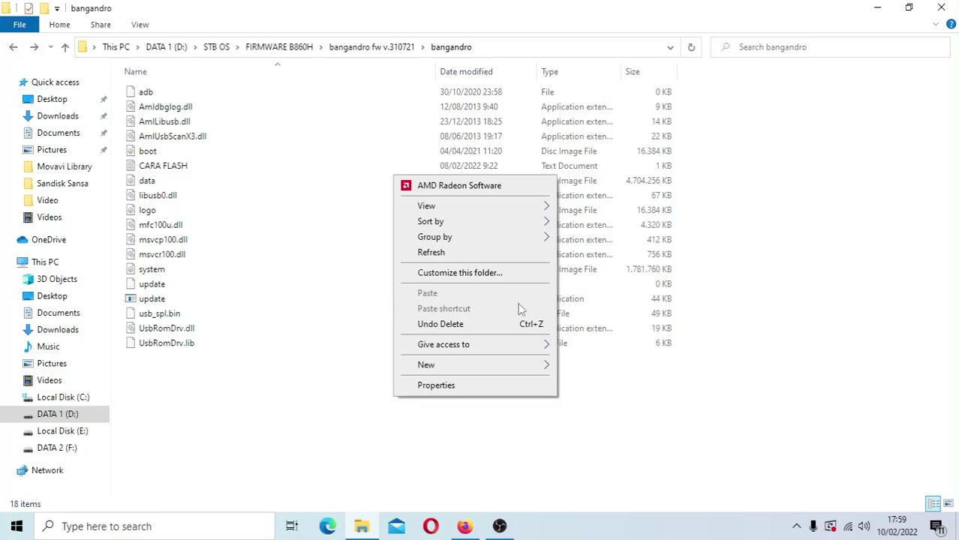
left_click(340, 343)
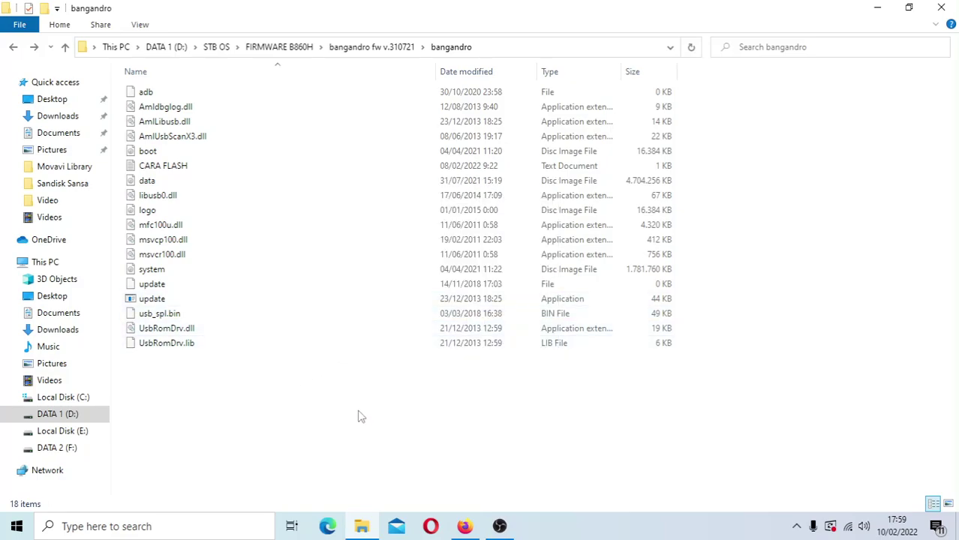
Open a PowerShell window in the bangandro folder, close it, and recheck the folder's standard background commands.
right_click(355, 370)
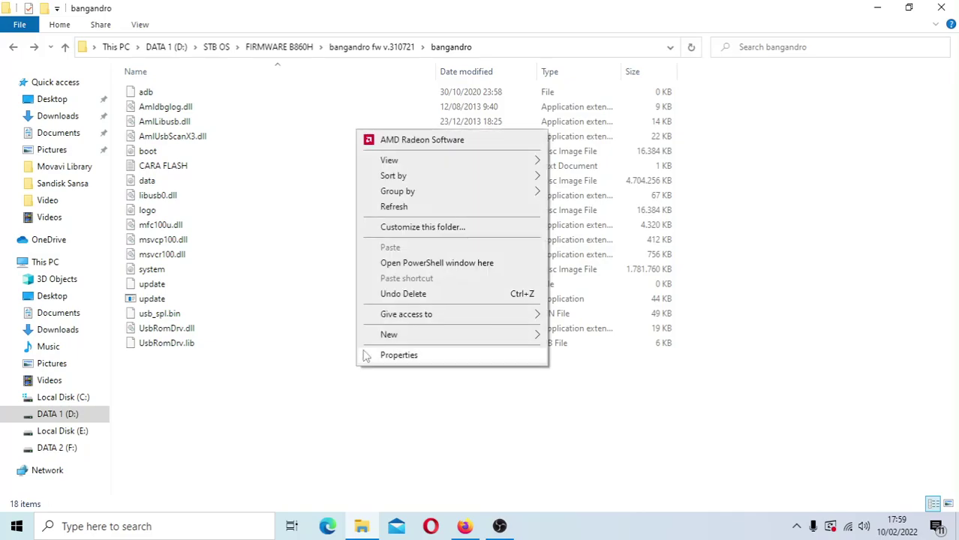
left_click(389, 265)
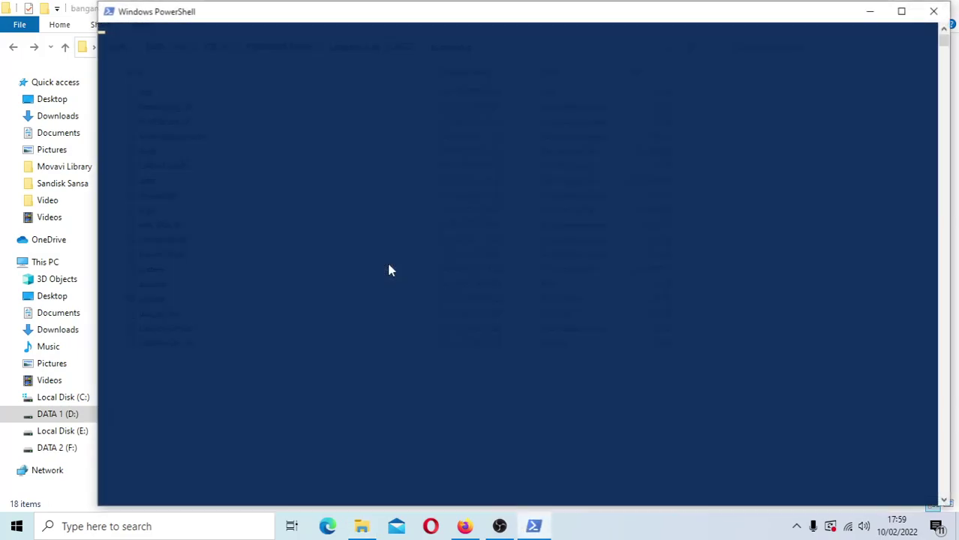
left_click(935, 10)
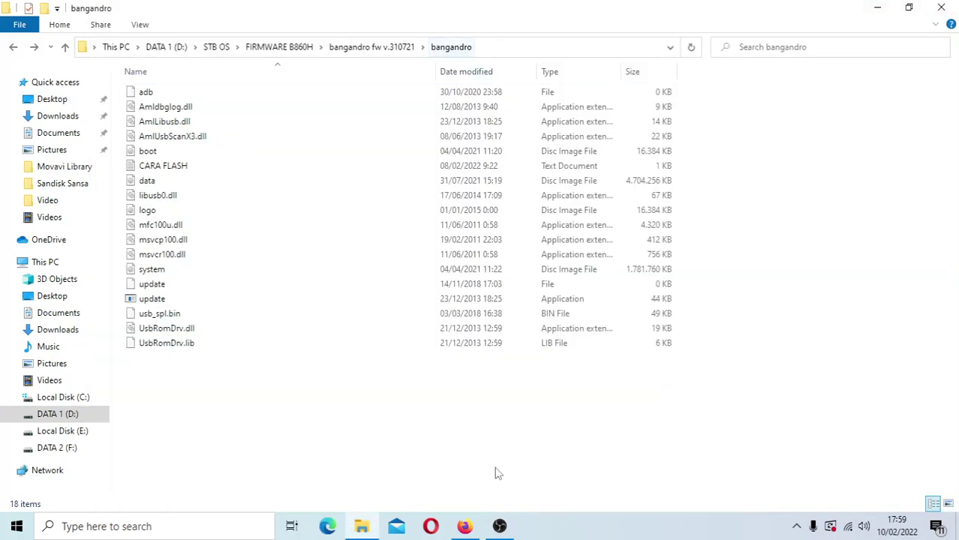
right_click(735, 182)
right_click(698, 171)
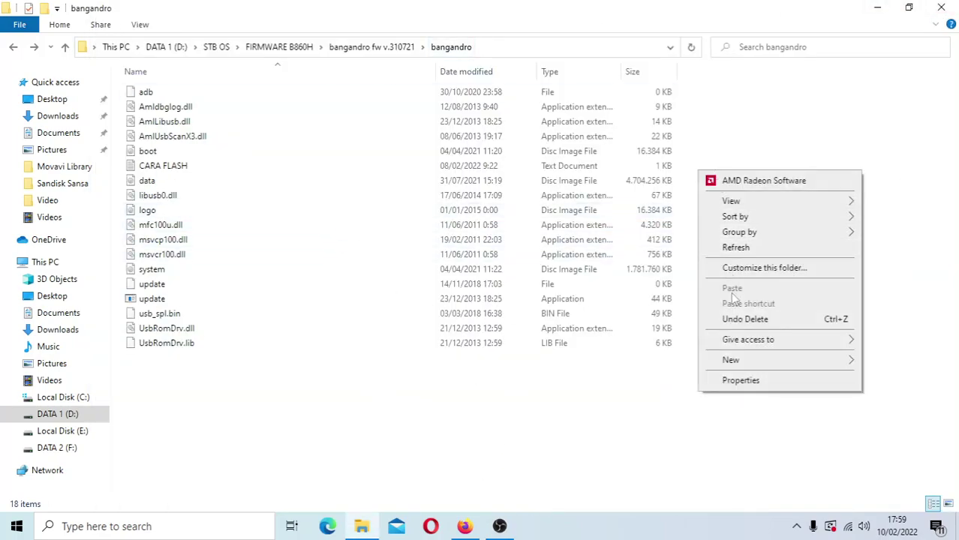
left_click(743, 120)
key("alt+Tab")
scroll(616, 394, "up", 5)
scroll(614, 405, "up", 6)
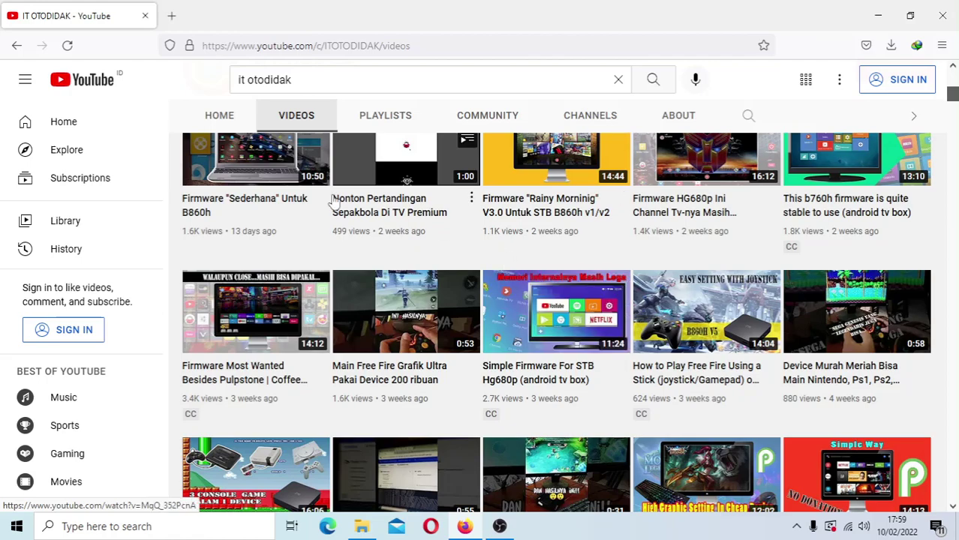
Search Windows for "registry" and open Registry Editor.
left_click(67, 527)
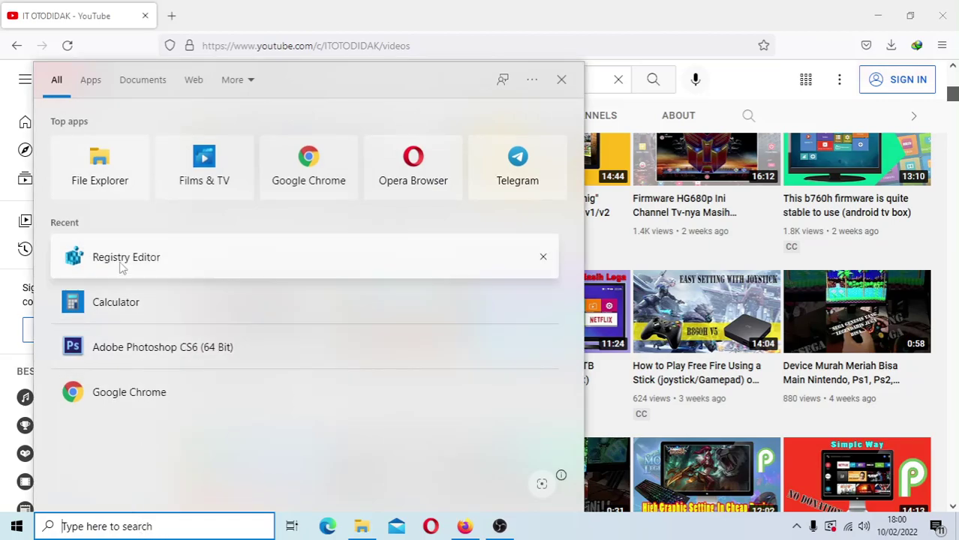
type("registry")
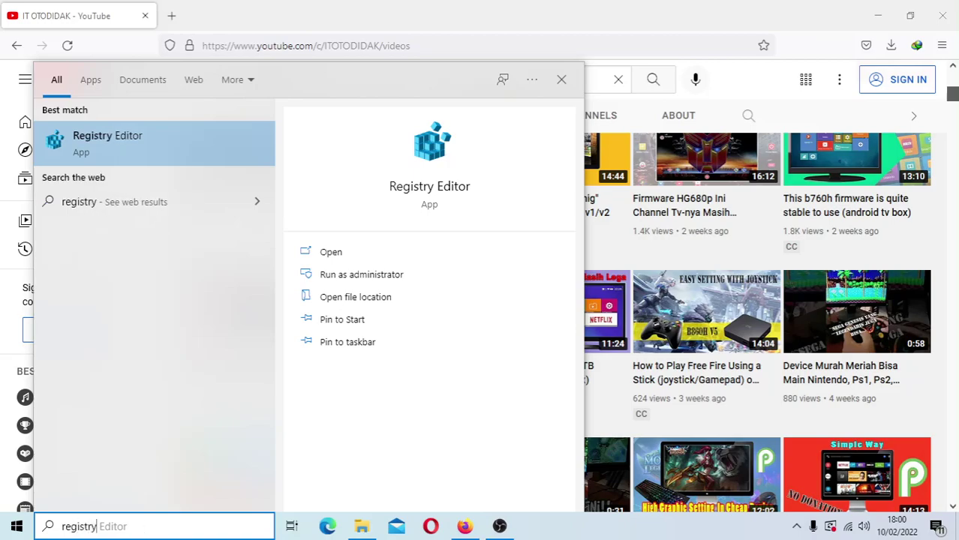
left_click(137, 147)
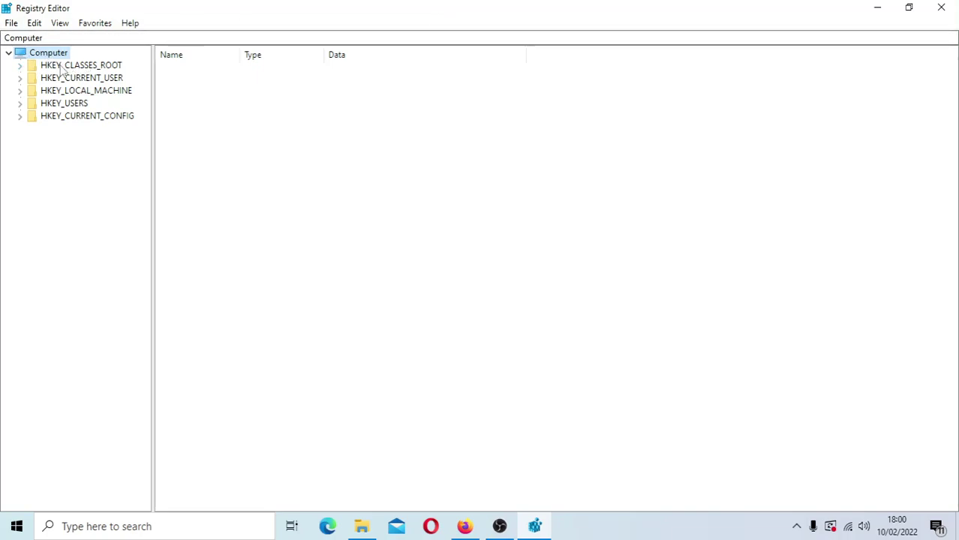
Expand HKEY_CLASSES_ROOT and locate its Directory key.
left_click(21, 67)
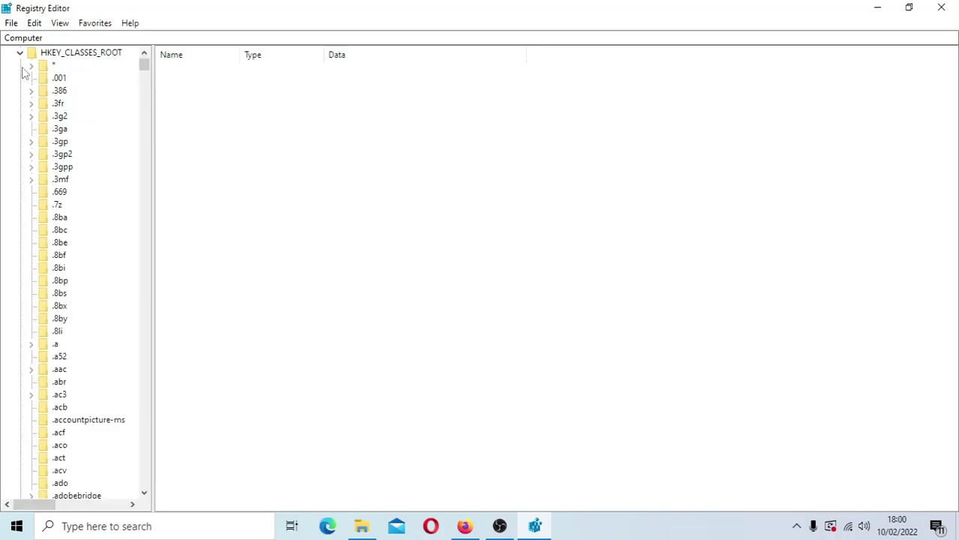
scroll(74, 208, "down", 14)
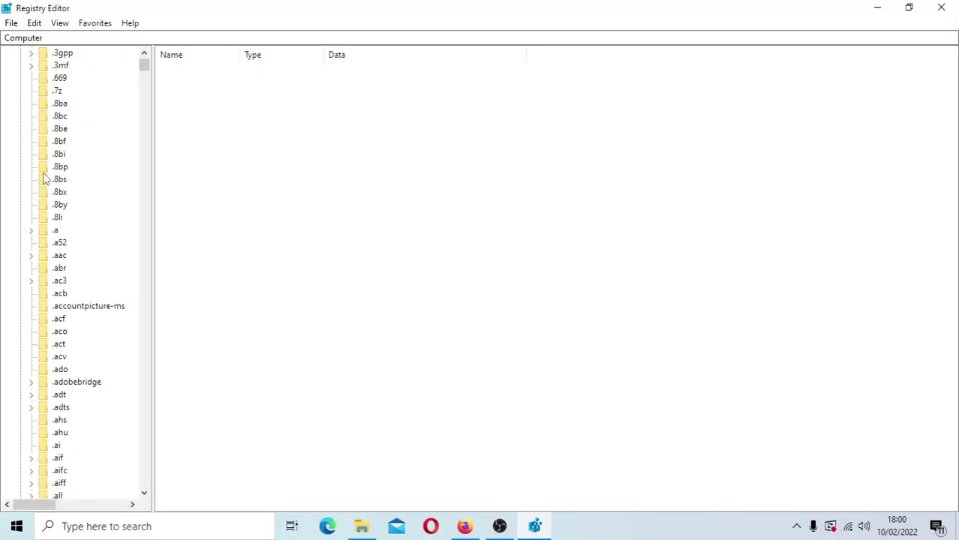
scroll(73, 210, "down", 20)
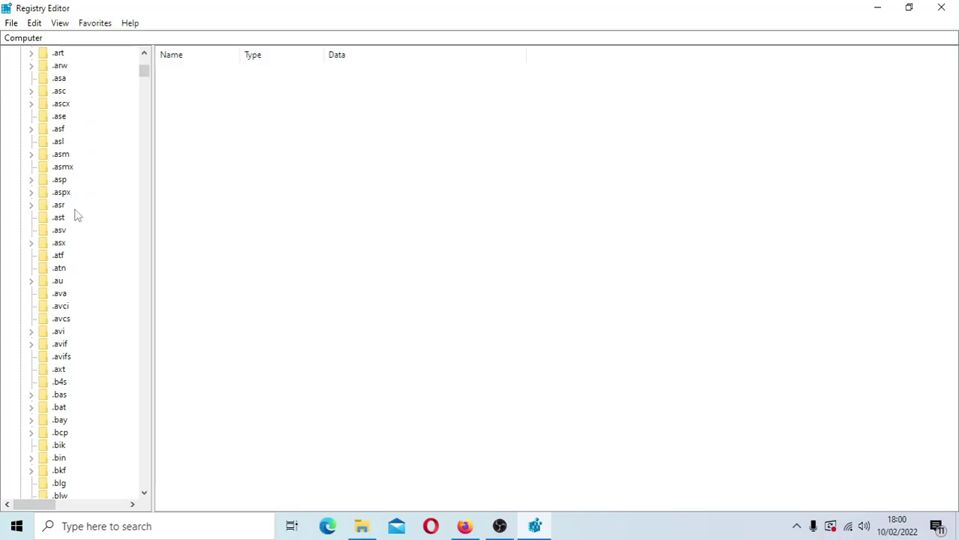
scroll(73, 219, "down", 20)
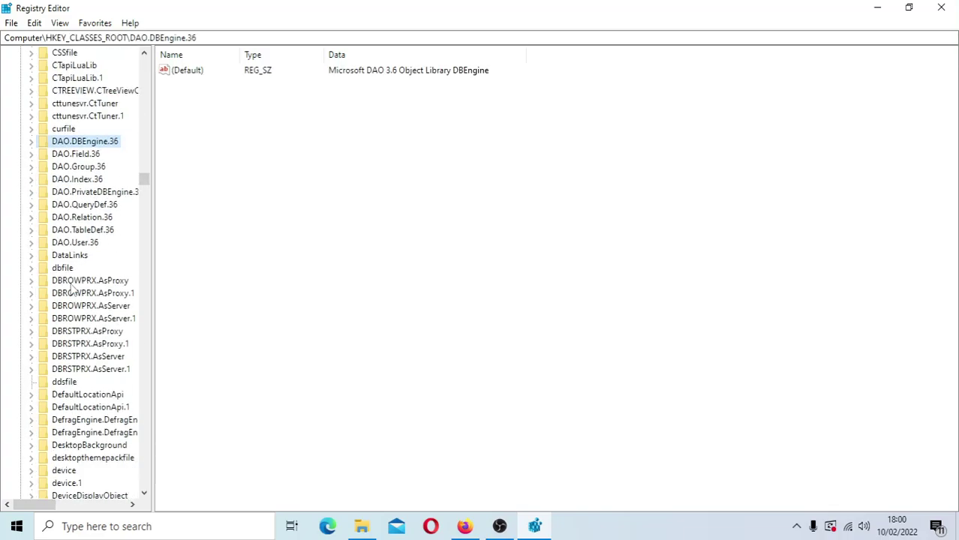
scroll(73, 286, "down", 14)
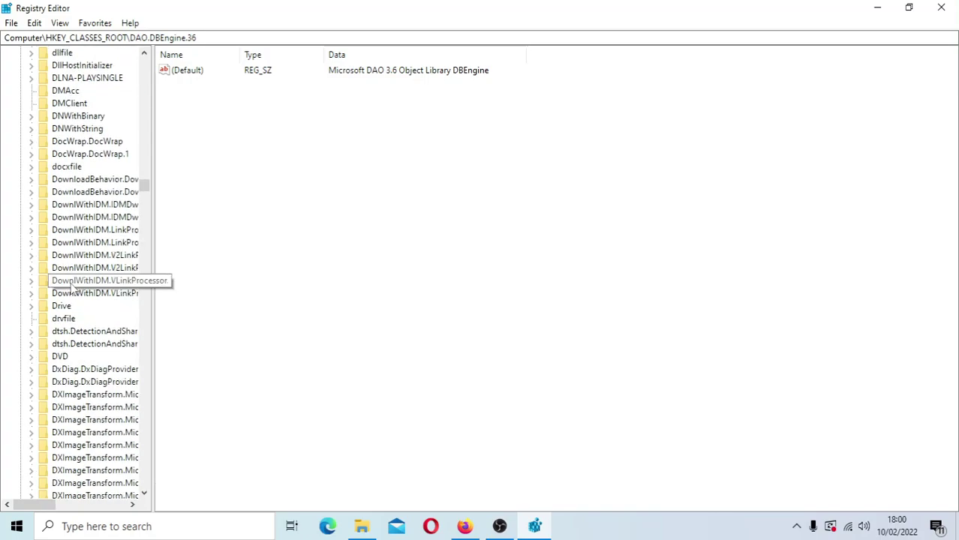
scroll(73, 288, "down", 16)
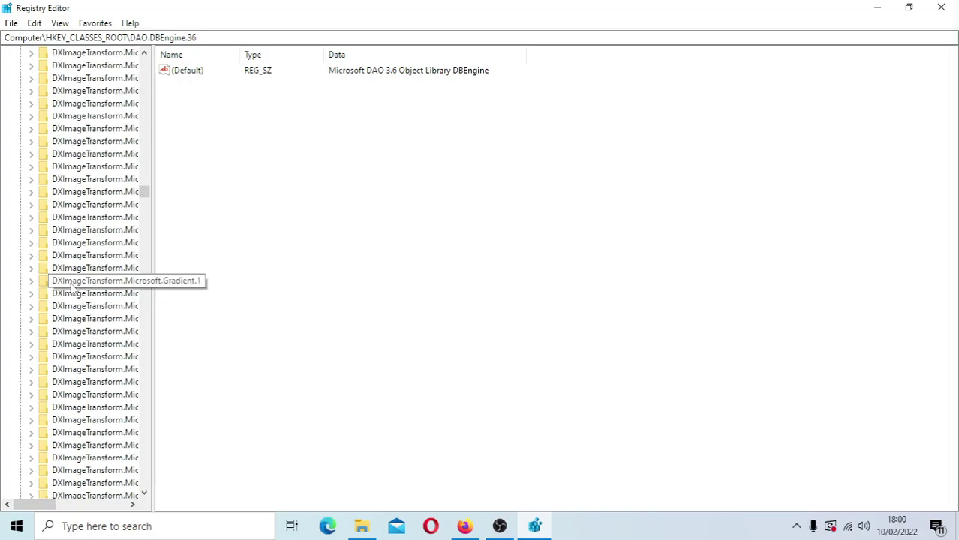
scroll(73, 262, "up", 15)
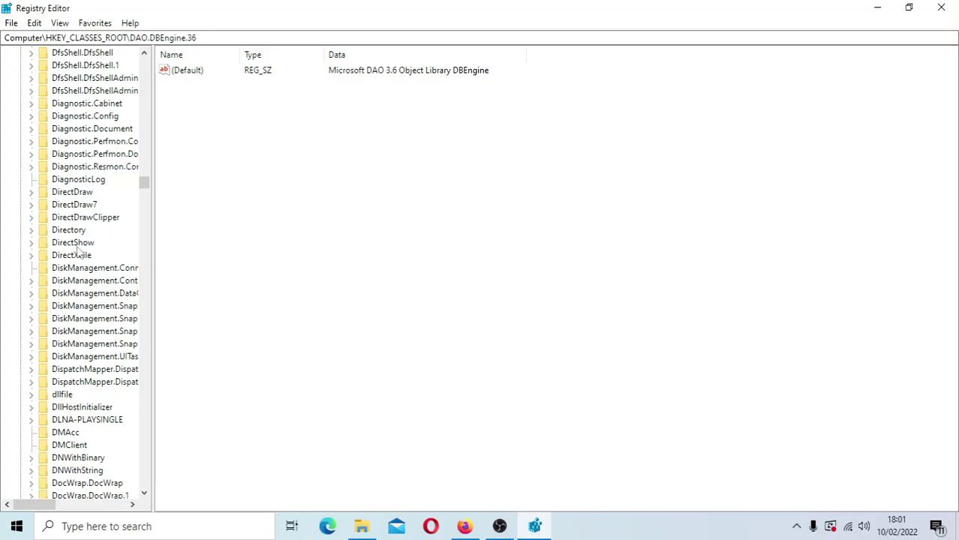
Expand the Directory key down through Background to its shell subkey.
left_click(31, 231)
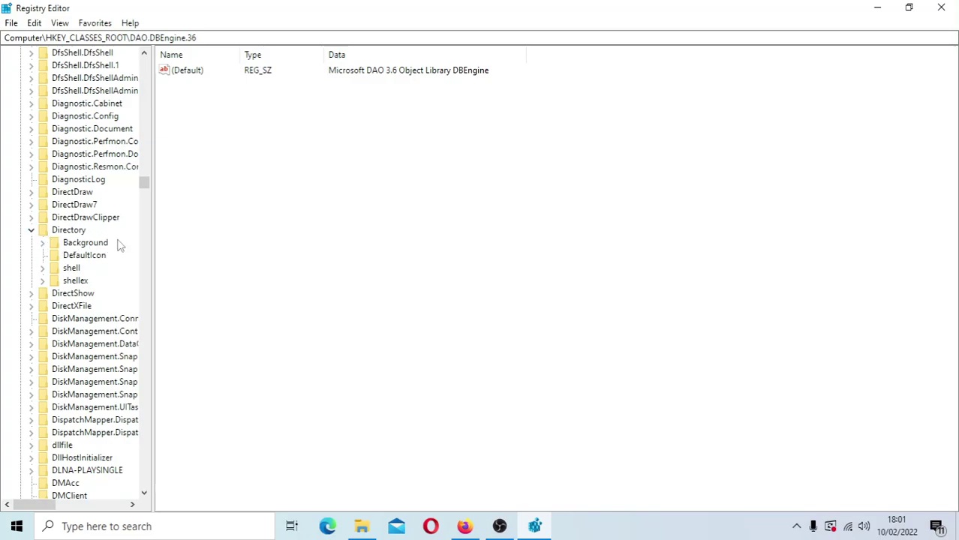
left_click(42, 243)
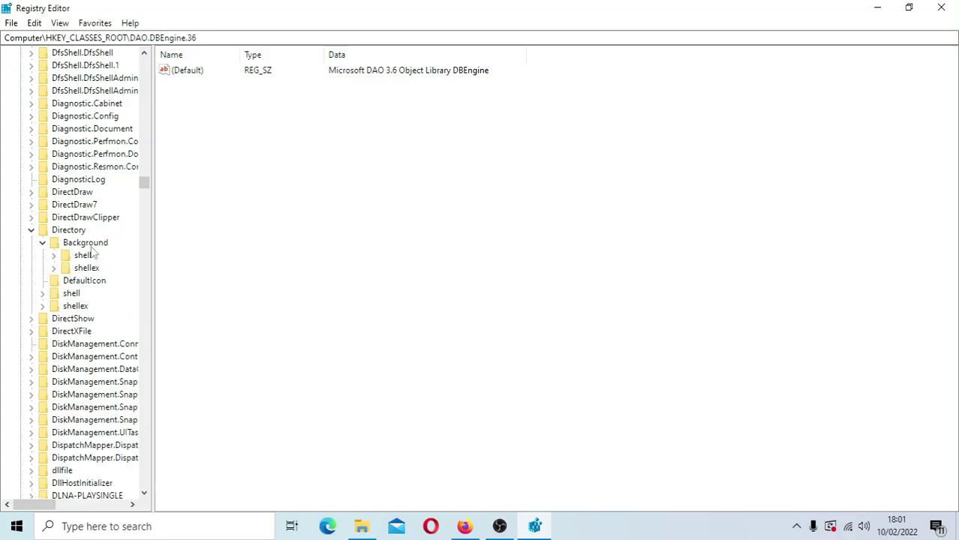
left_click(57, 248)
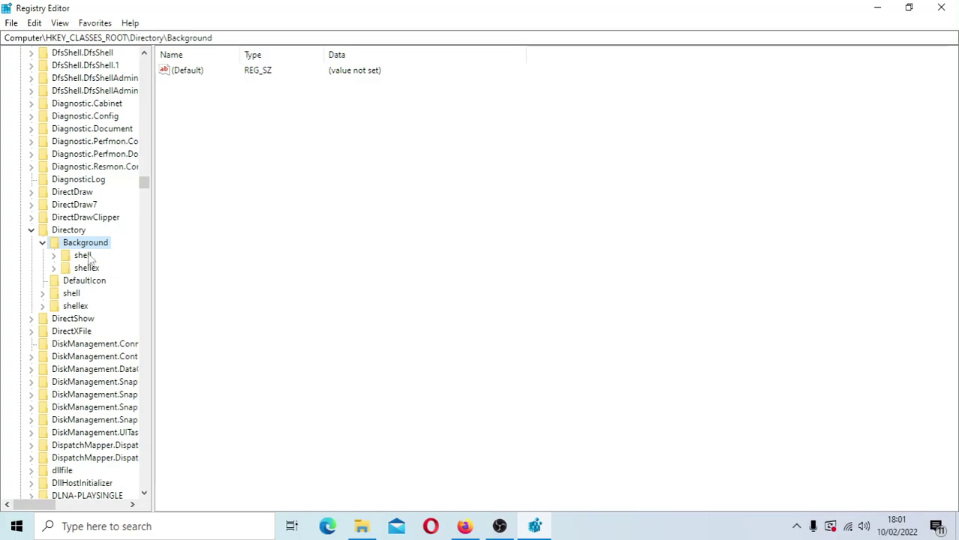
double_click(83, 257)
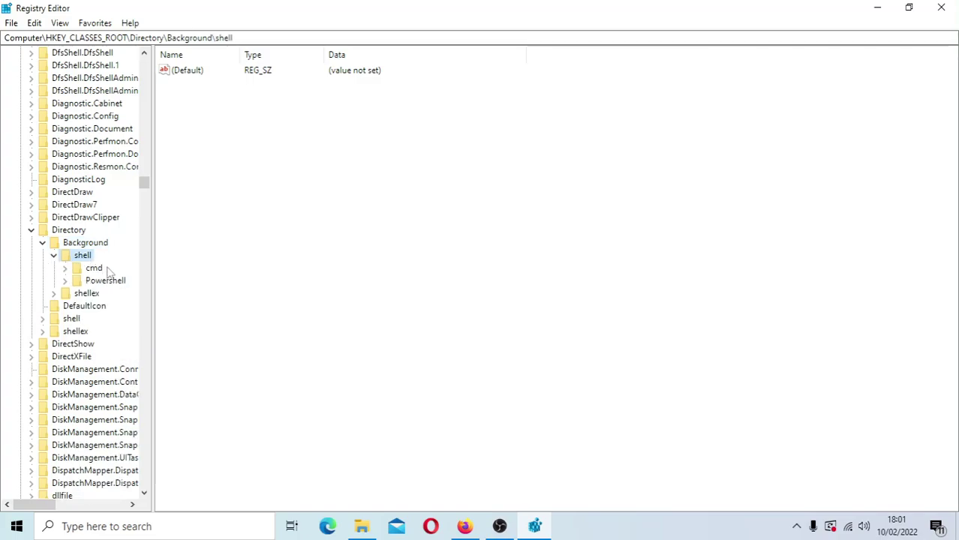
Select the cmd key under Directory\Background\shell to show its values.
left_click(66, 269)
left_click(94, 268)
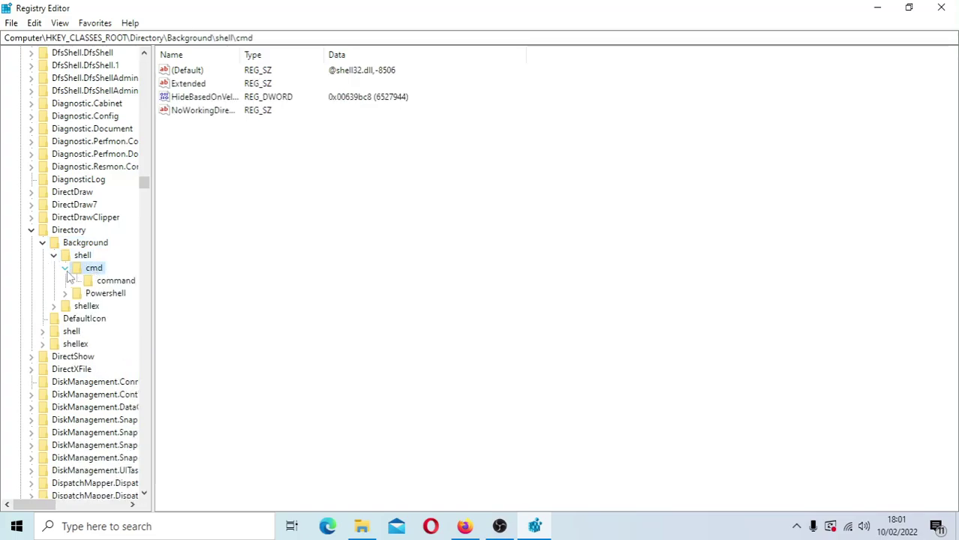
double_click(96, 269)
left_click(66, 270)
left_click(66, 269)
double_click(94, 269)
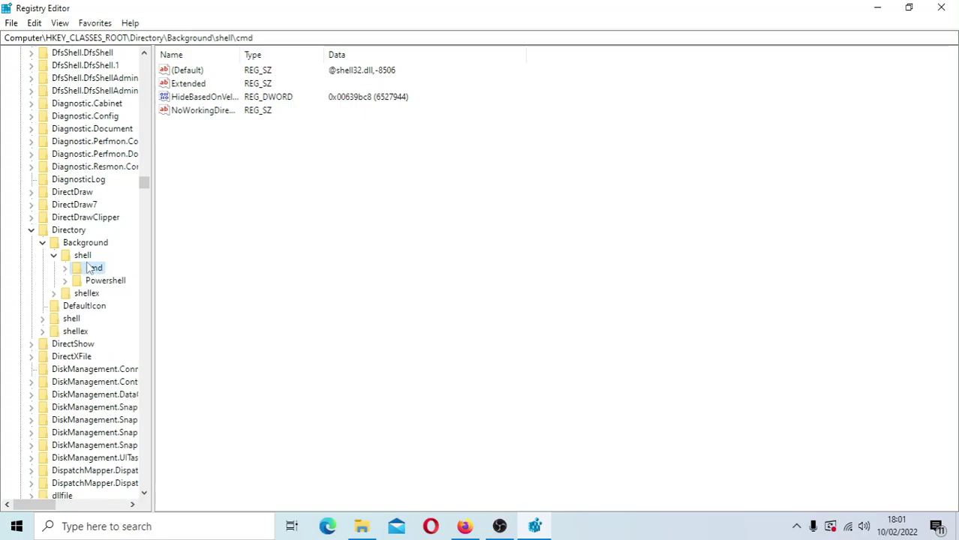
Create a new key named CMDKU under Directory\Background\shell.
double_click(93, 269)
left_click(84, 256)
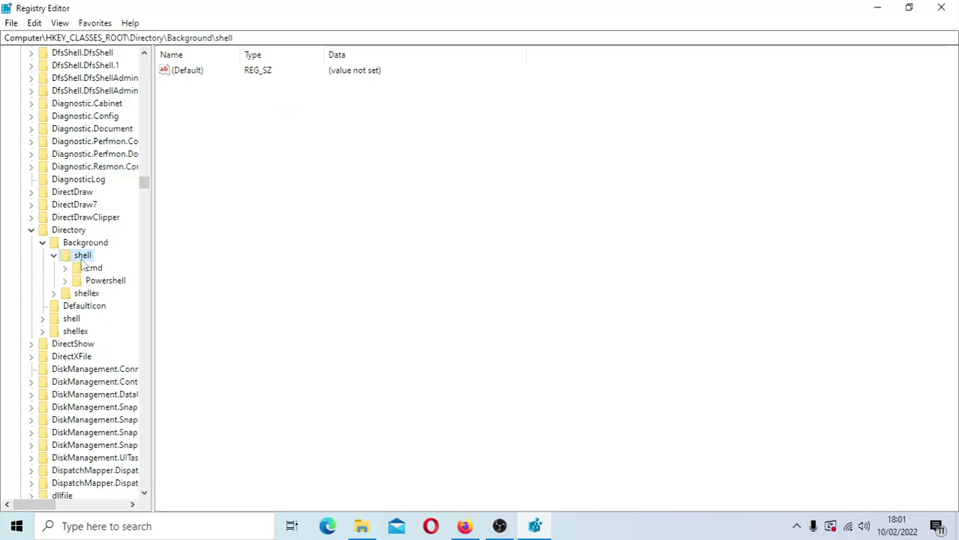
right_click(81, 259)
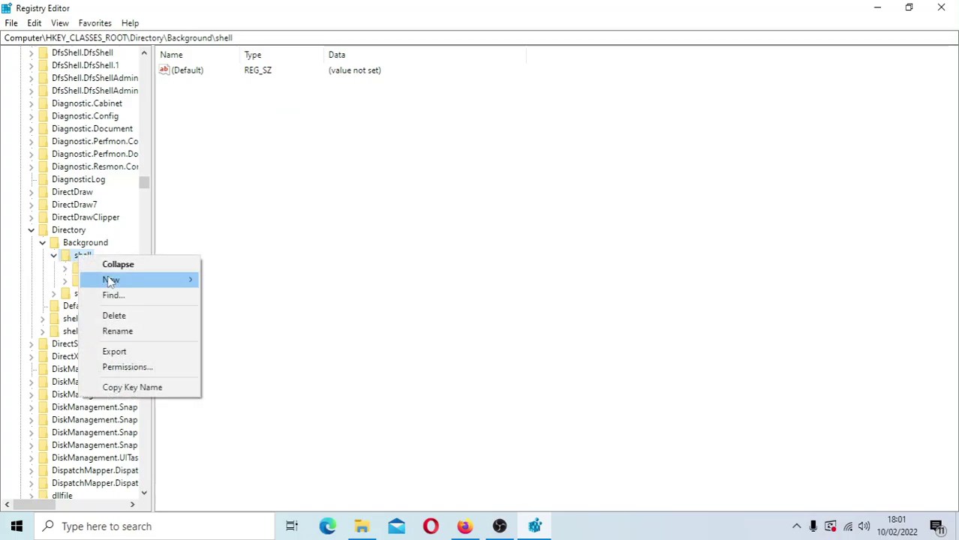
mouse_move(150, 280)
left_click(227, 280)
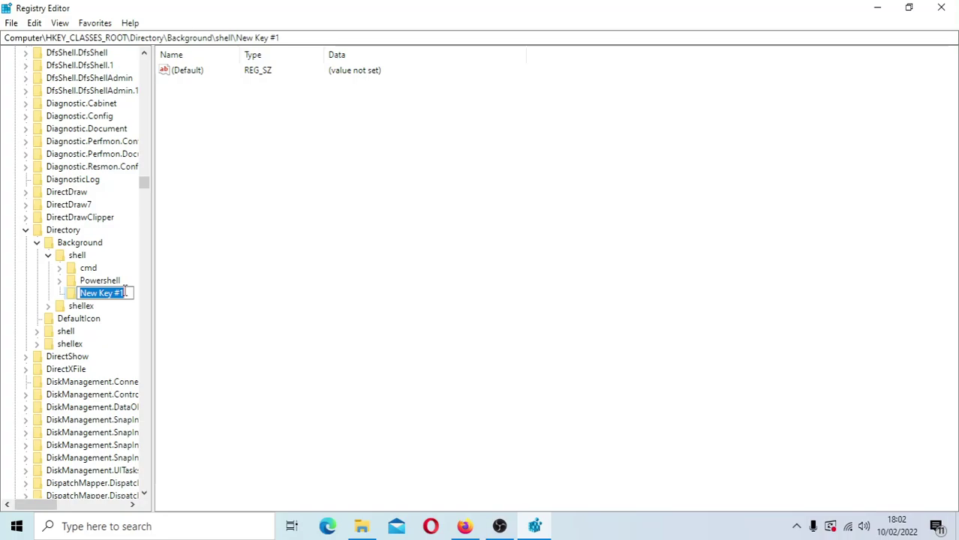
type("C")
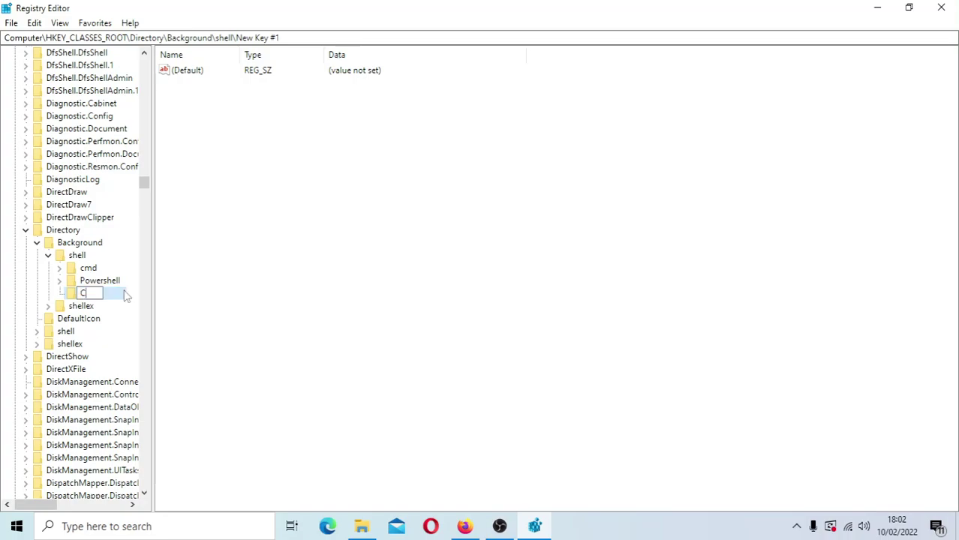
type("MDKU")
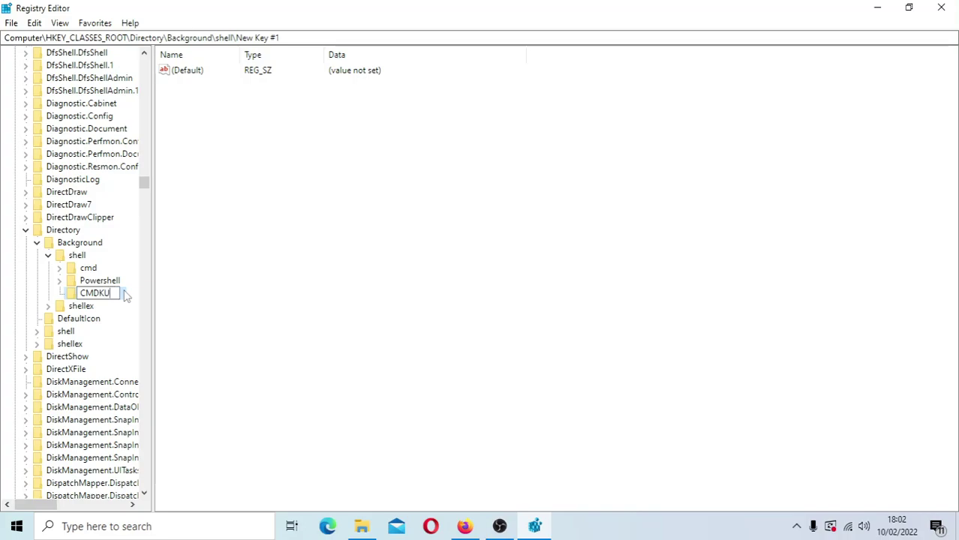
key("Return")
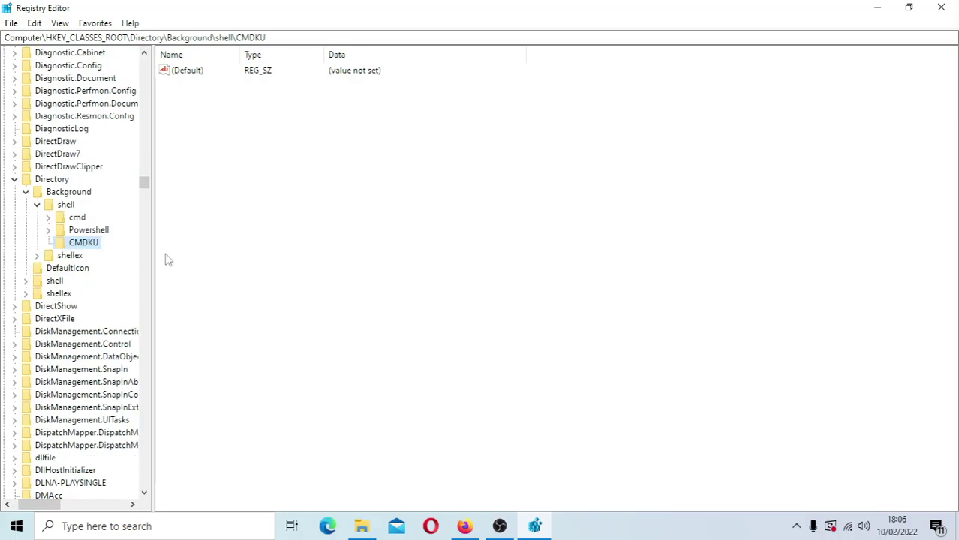
Create a subkey named command under the CMDKU key.
right_click(85, 247)
mouse_move(152, 268)
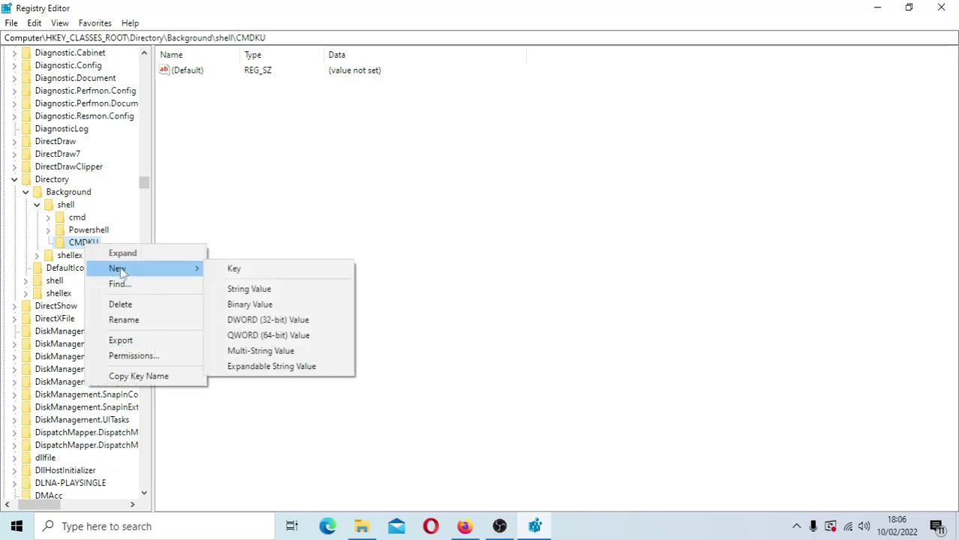
left_click(255, 271)
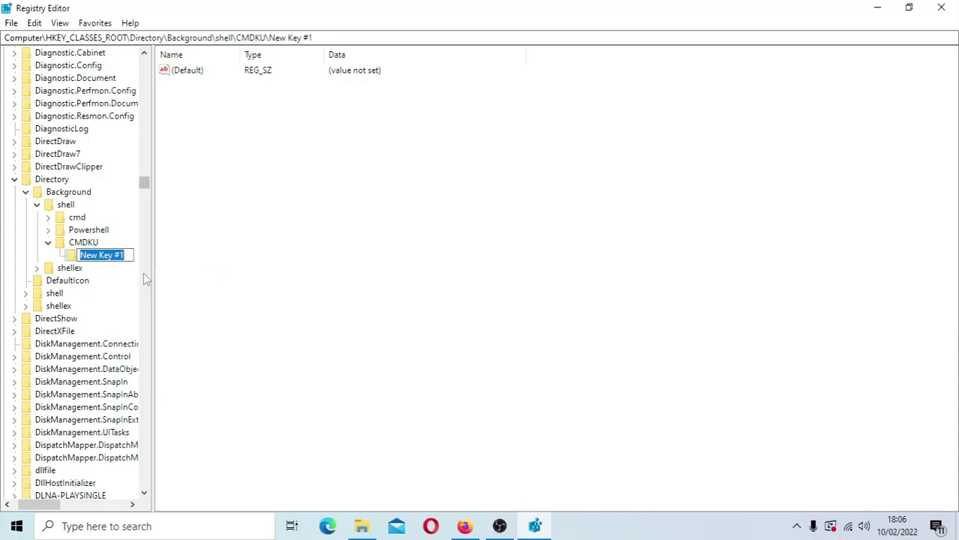
type("CO")
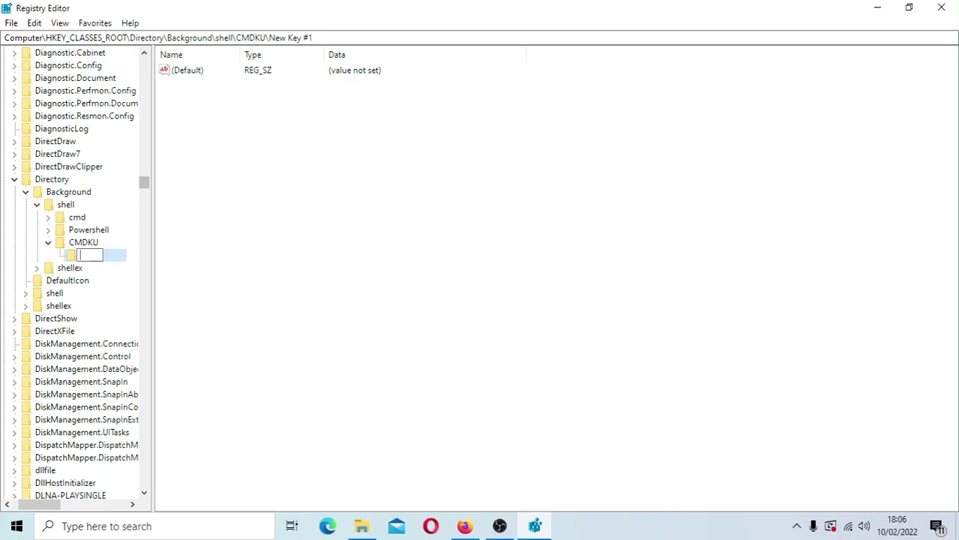
type("ommand")
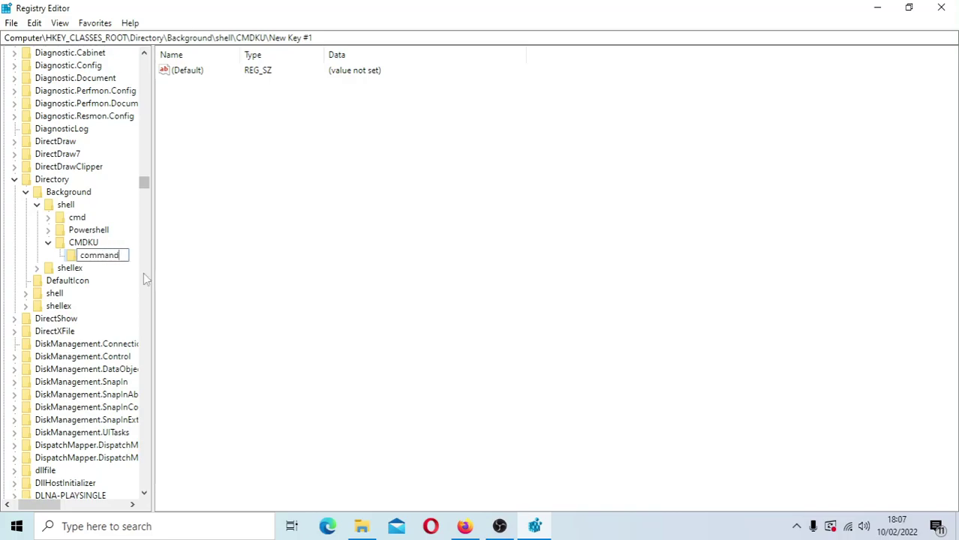
key("Return")
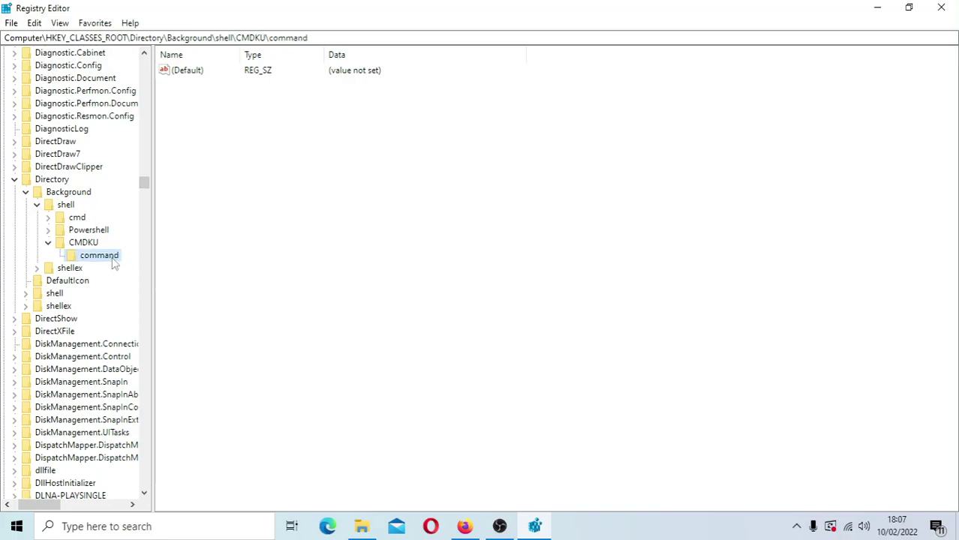
Set the (Default) value data of the command subkey to cmd.exe.
double_click(186, 74)
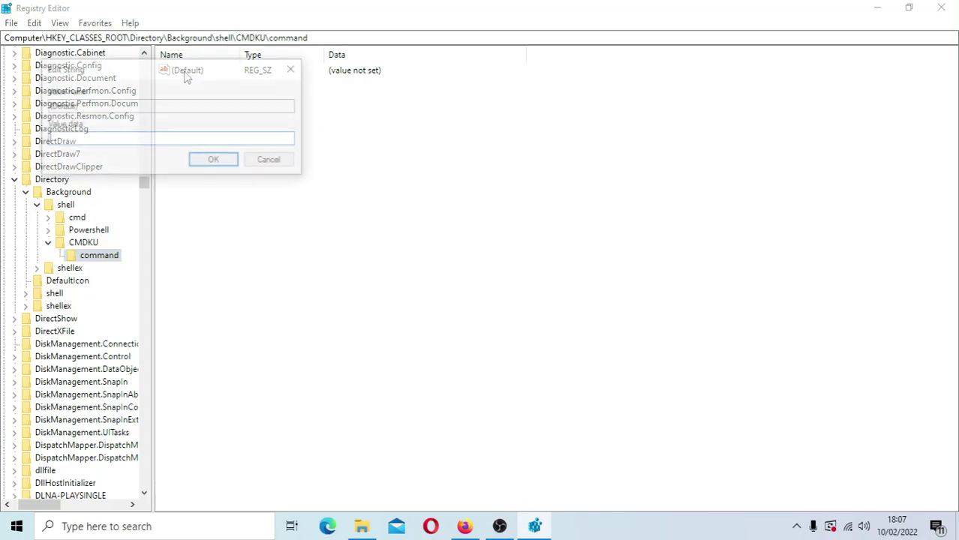
left_click_drag(111, 75, 340, 77)
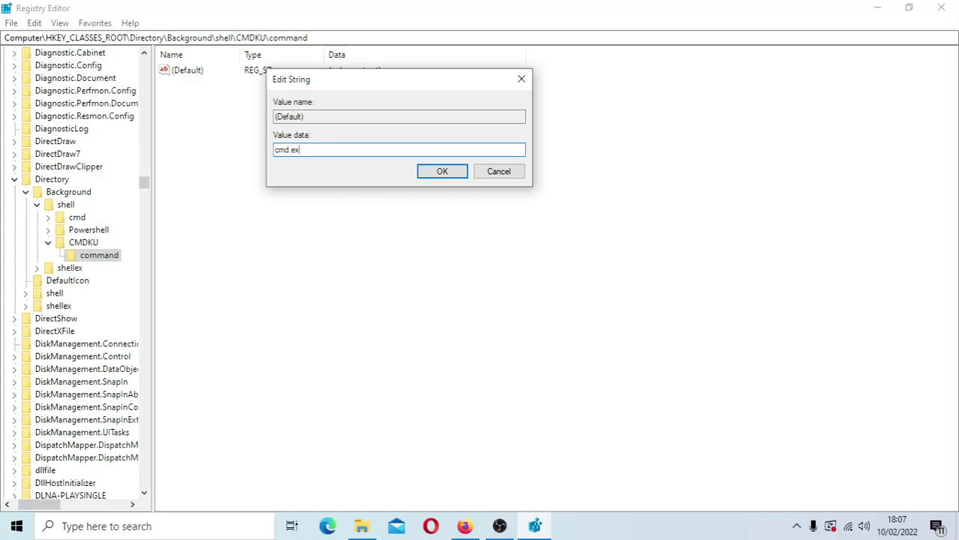
left_click(442, 172)
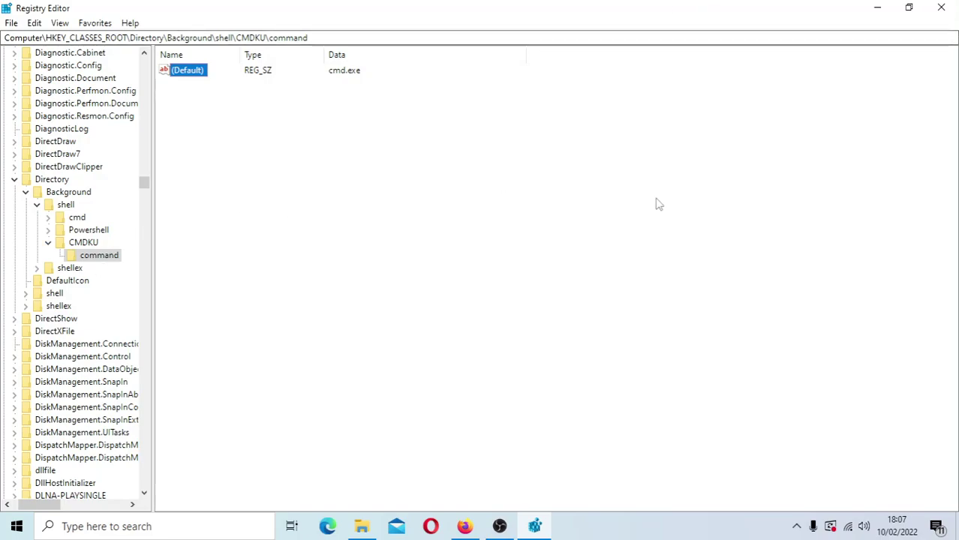
Minimize Registry Editor and test the CMDKU entry on the bangandro folder background, moving the opened command window clear of the file list.
left_click(878, 8)
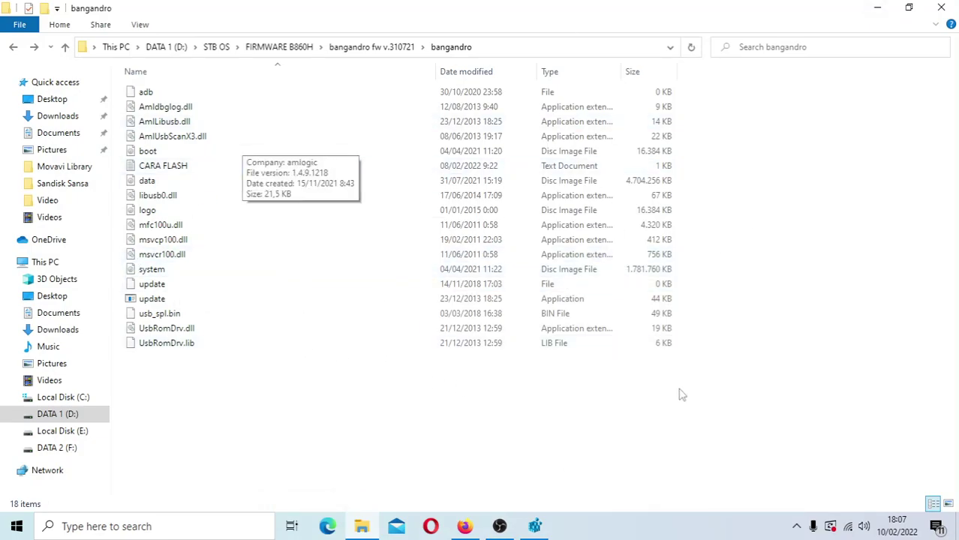
right_click(736, 161)
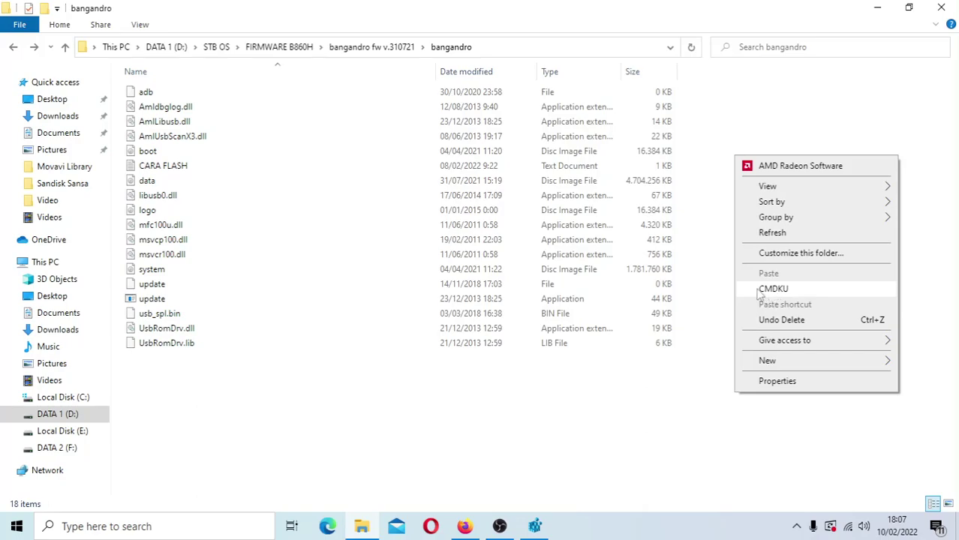
left_click(711, 213)
right_click(711, 214)
left_click(739, 342)
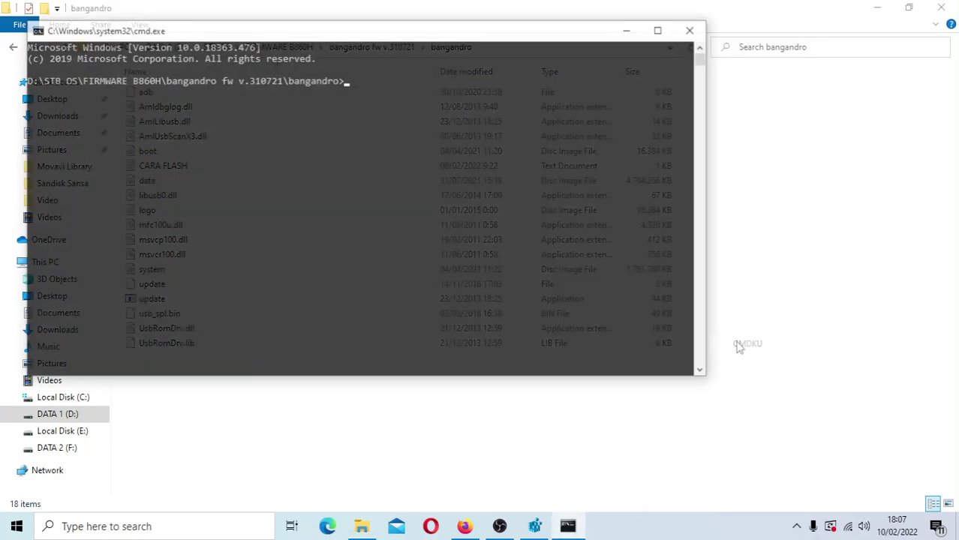
left_click_drag(356, 34, 655, 216)
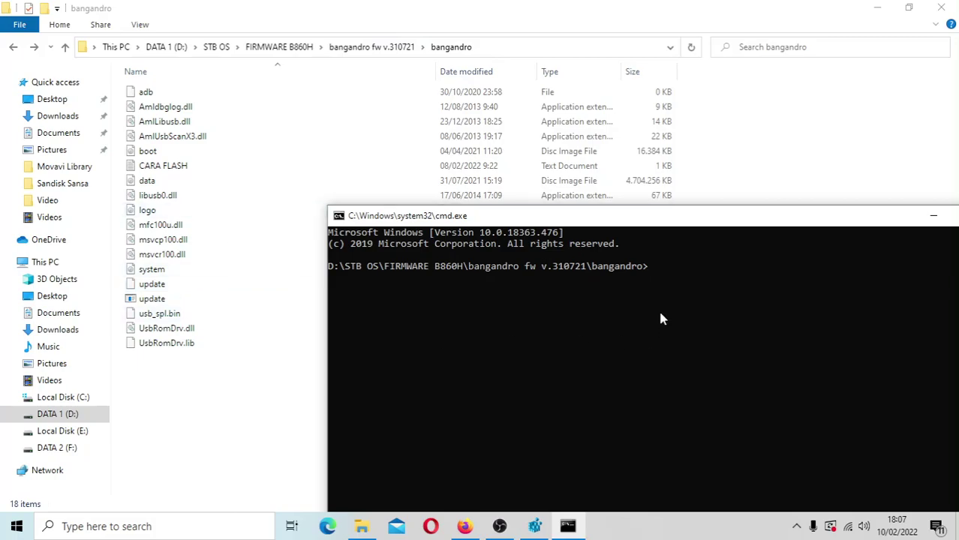
left_click_drag(663, 223, 579, 205)
type("fdfdf")
key("BackSpace")
key("BackSpace")
key("BackSpace")
key("BackSpace")
key("BackSpace")
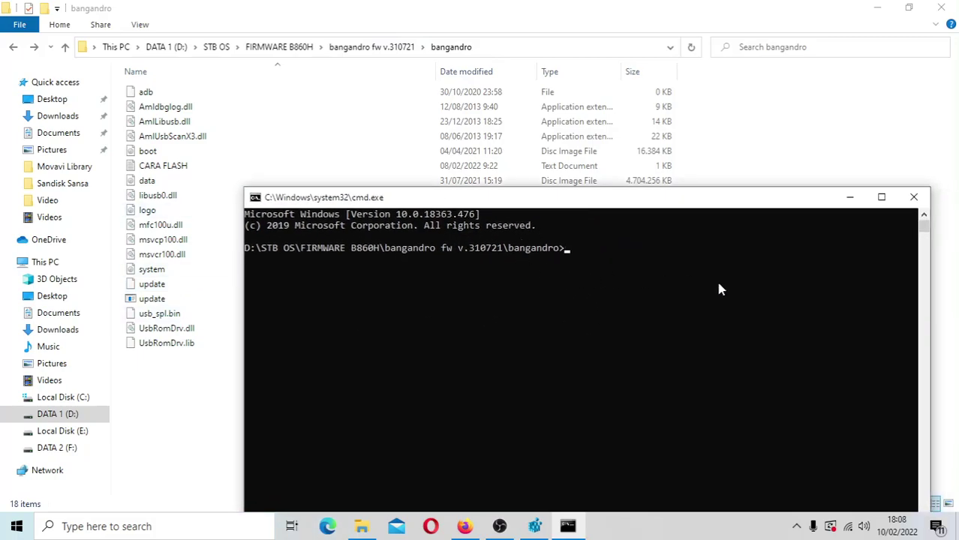
Minimize the command window, switch to Firefox and look through the IT OTODIDAK channel's videos on YouTube.
left_click(850, 197)
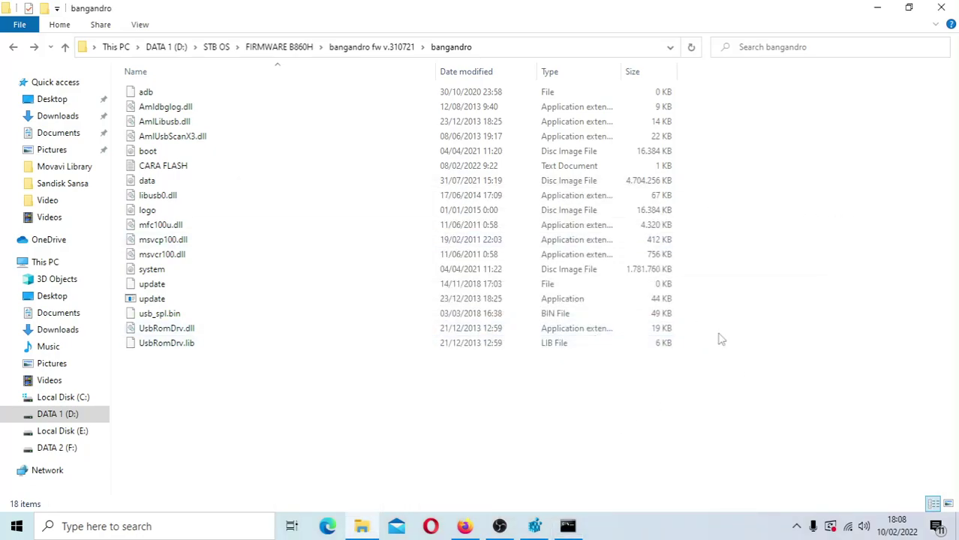
left_click(465, 526)
scroll(623, 402, "down", 4)
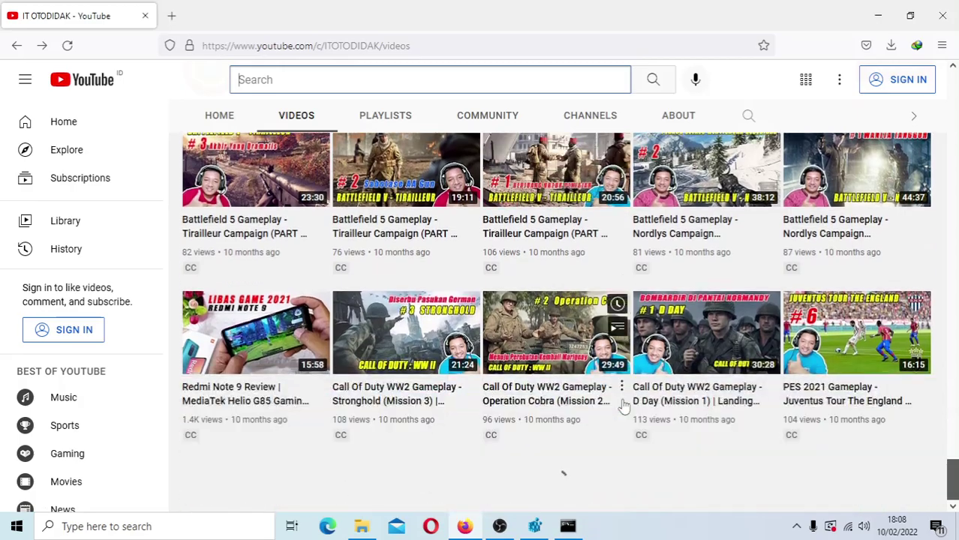
scroll(629, 409, "down", 15)
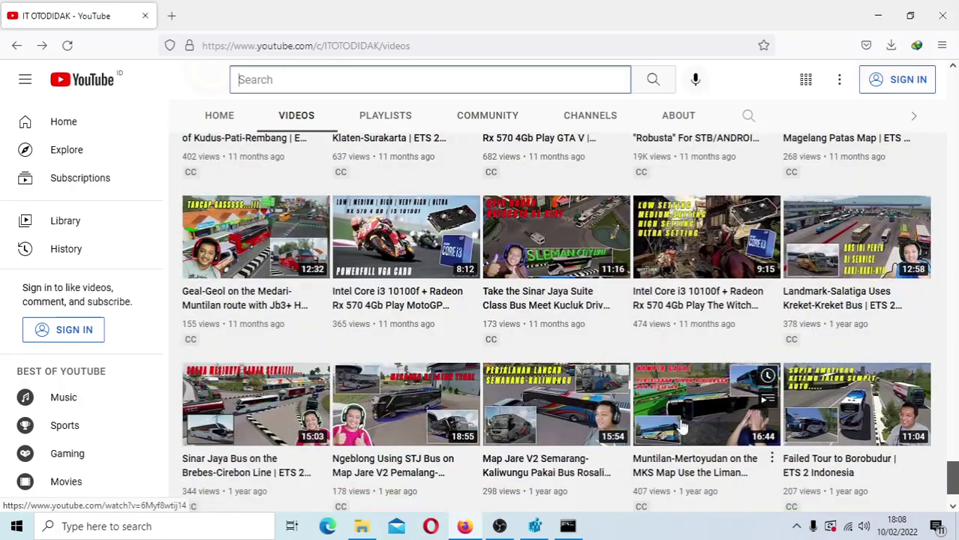
scroll(681, 426, "down", 10)
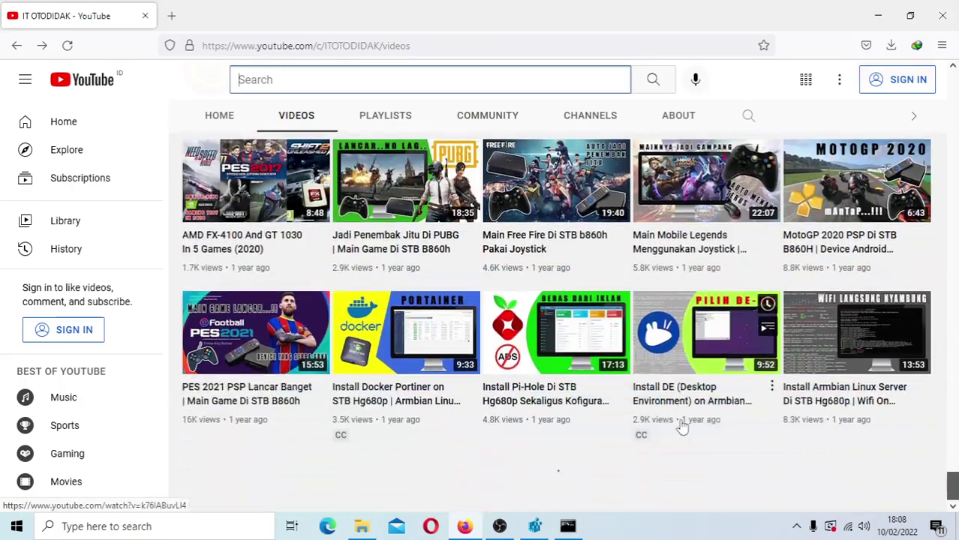
scroll(680, 424, "down", 6)
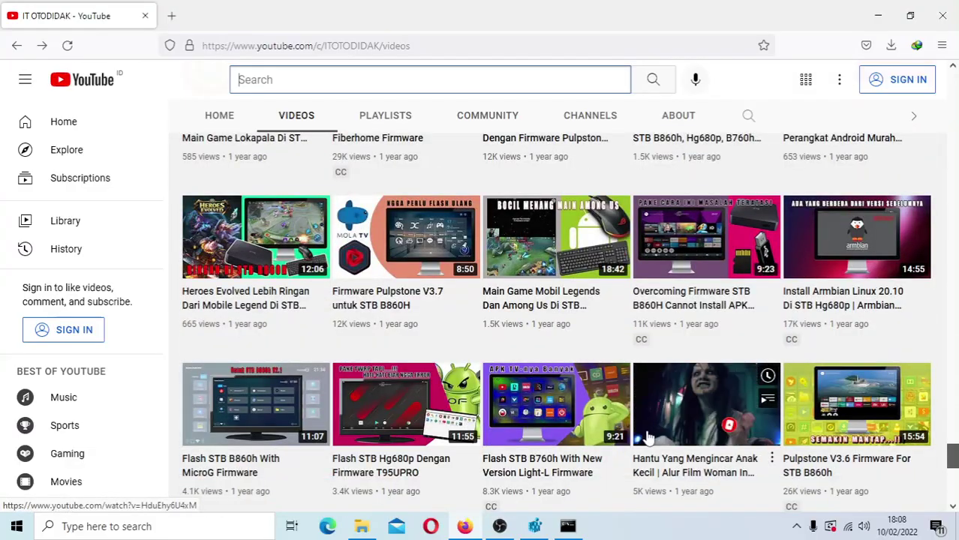
scroll(590, 443, "up", 5)
scroll(590, 443, "up", 20)
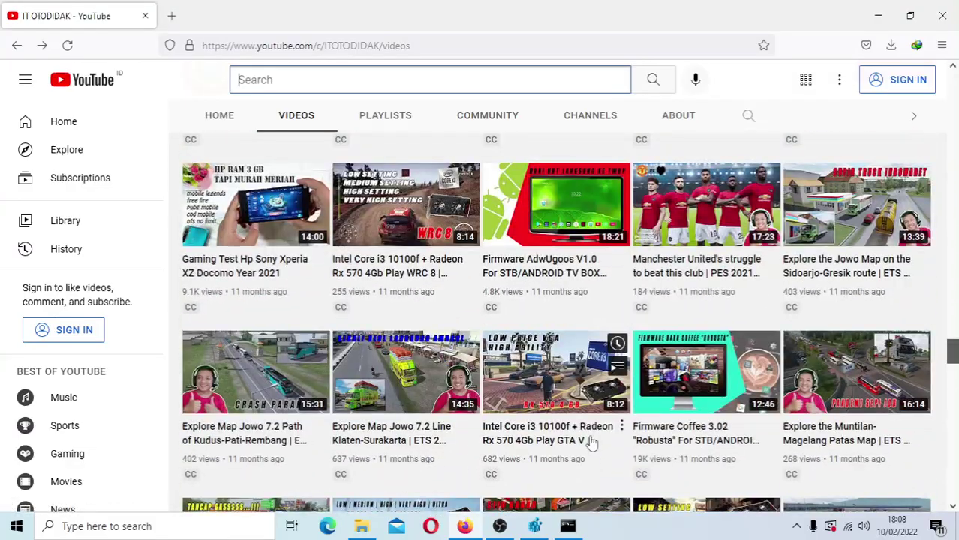
scroll(590, 442, "up", 20)
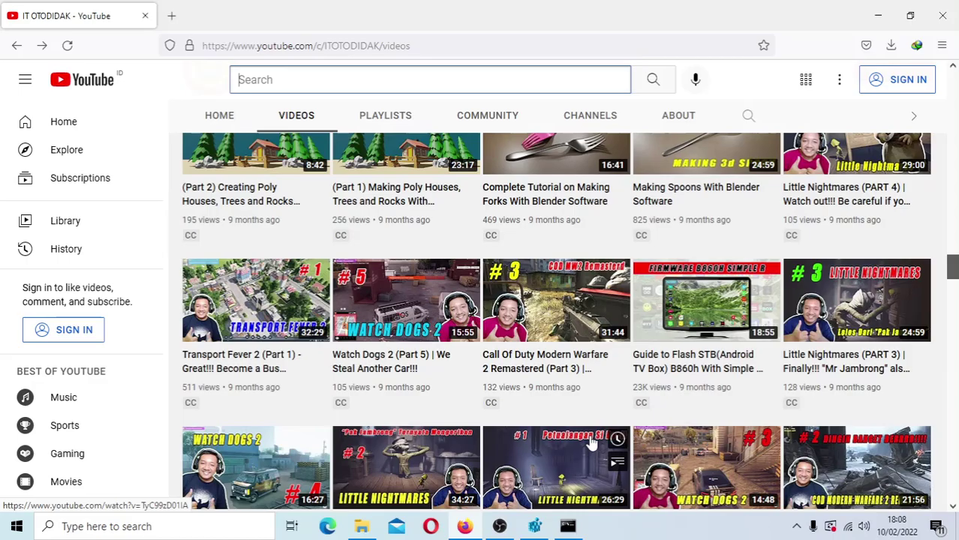